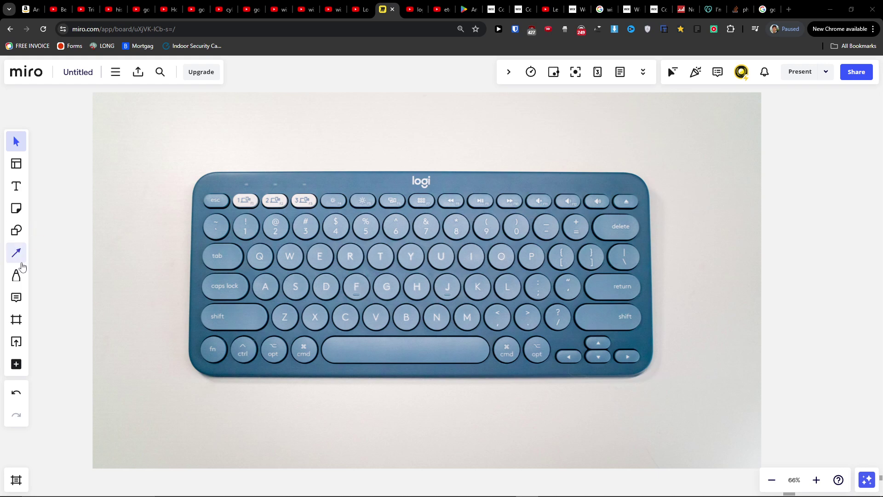
Step: Rewatch the MX Keys S reset video from 0:20, then return to the keyboard photo board
click(15, 275)
click(370, 9)
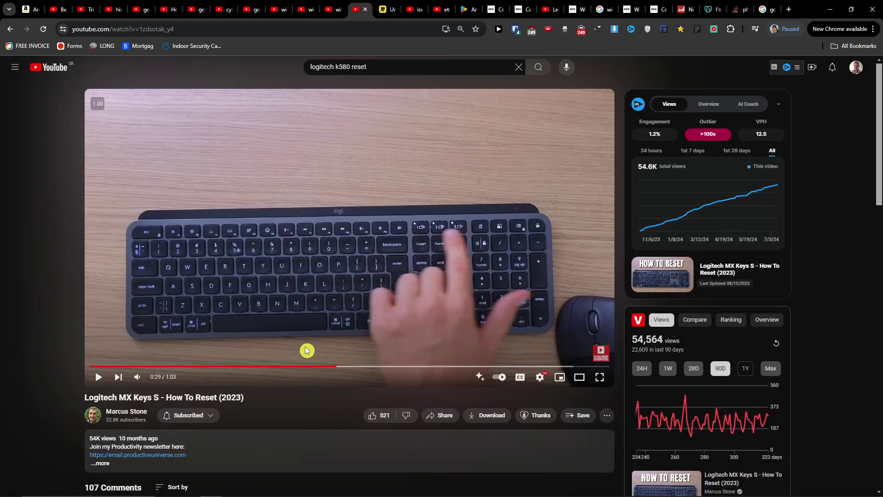
click(262, 366)
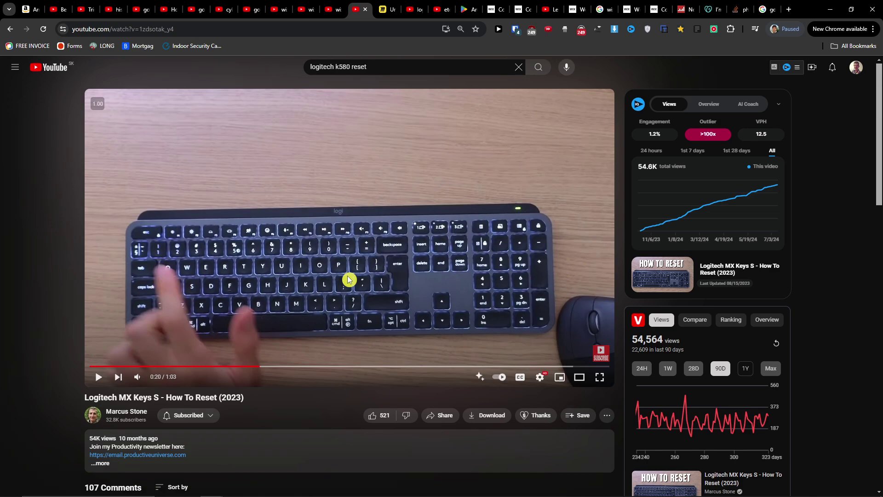
click(384, 8)
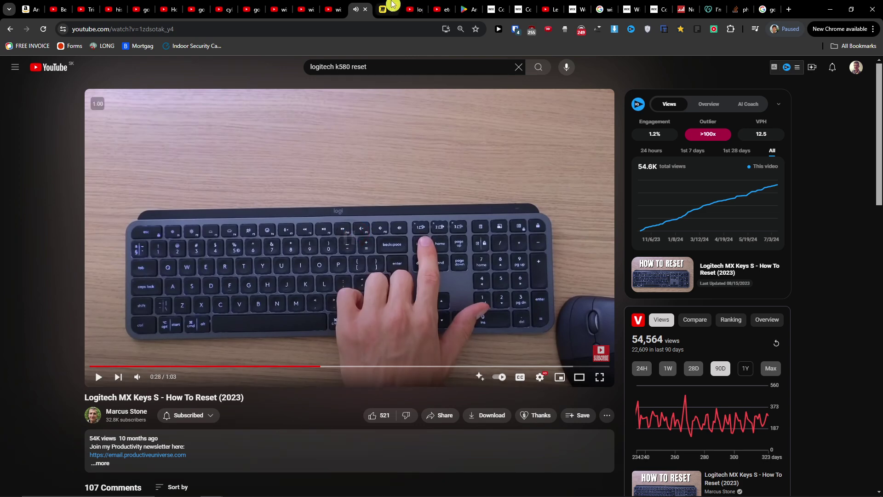
click(387, 9)
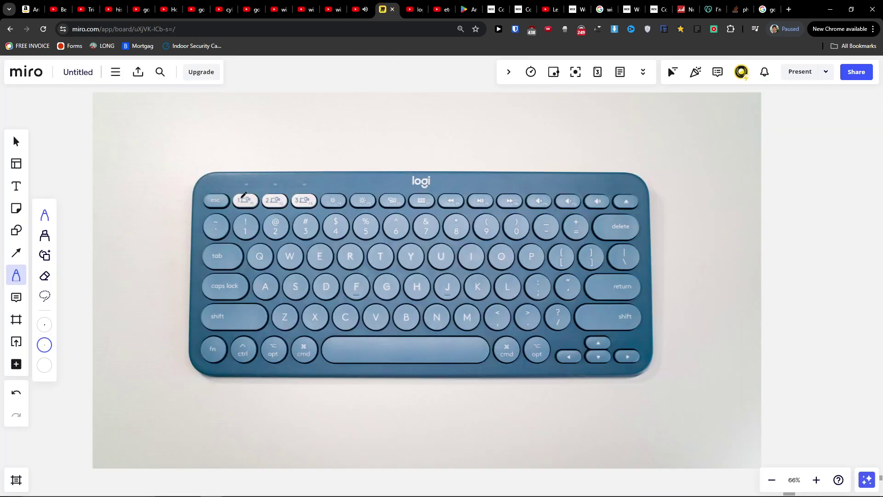
Step: Draw freehand green pen circles around Esc, O and B, reinforcing the Esc circle
drag(207, 203, 227, 207)
drag(493, 249, 507, 260)
drag(207, 200, 217, 203)
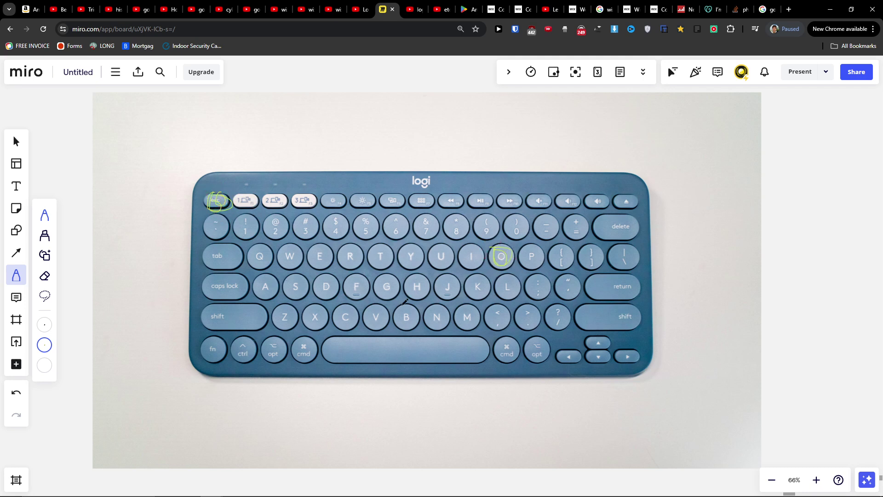
drag(400, 304, 414, 325)
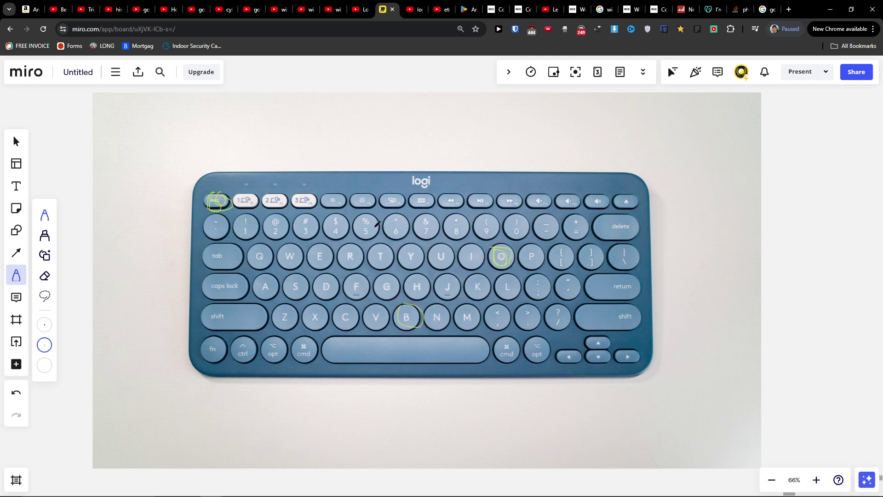